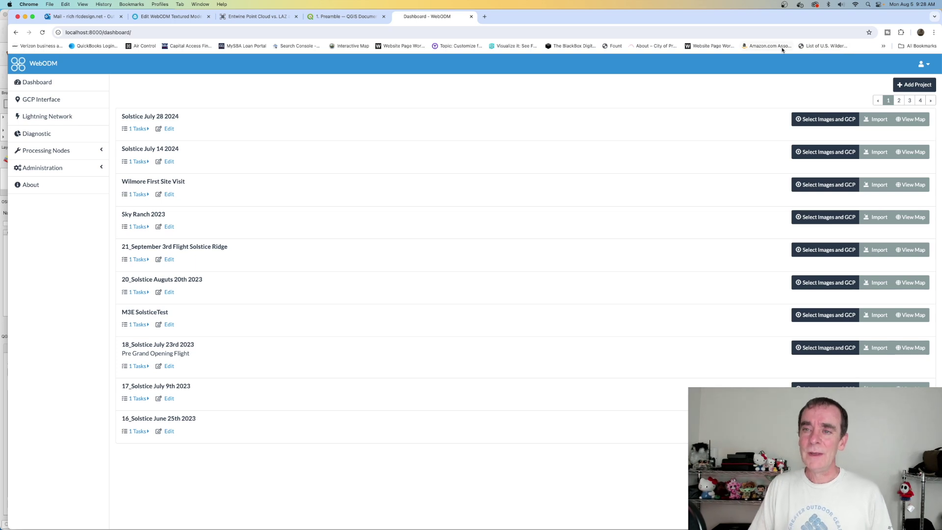
# Expand the Solstice July 28 2024 task to see its 6.78 cm GSD details and asset list
pyautogui.click(137, 129)
pyautogui.click(189, 145)
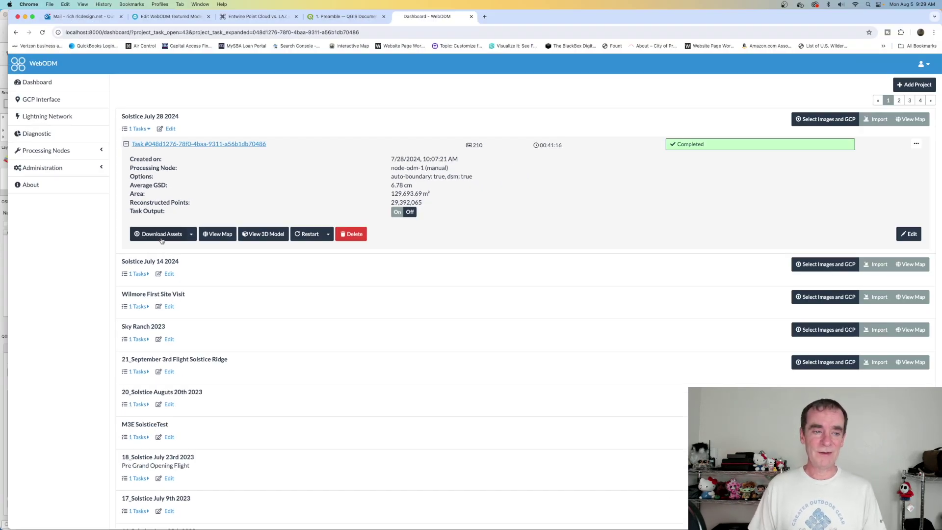
pyautogui.click(191, 236)
# Close the asset list and open the Downloads folder in a Finder window
pyautogui.click(195, 223)
pyautogui.moveTo(642, 527)
pyautogui.click(758, 512)
pyautogui.click(795, 133)
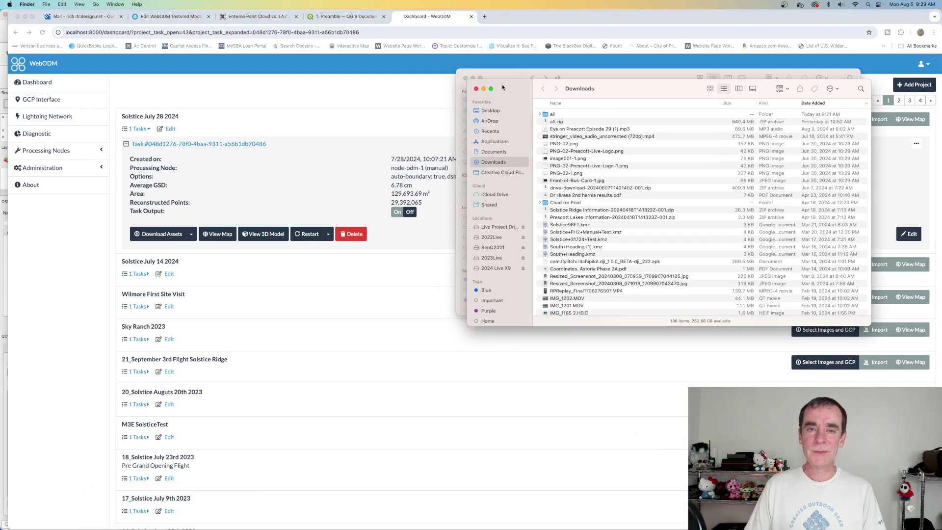
pyautogui.moveTo(625, 87); pyautogui.dragTo(513, 88)
# Open the 'all' output folder and select its entwine_pointcloud and odm_texturing subfolders
pyautogui.click(445, 123)
pyautogui.doubleClick(443, 116)
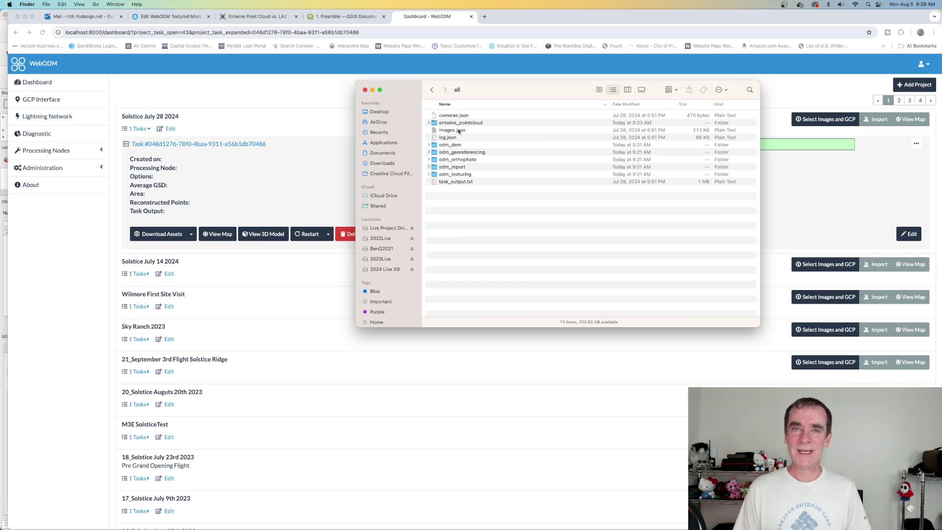
pyautogui.click(474, 125)
pyautogui.click(457, 175)
# Orbit and zoom the WebODM Textured Model in the Sketchfab editor
pyautogui.click(190, 17)
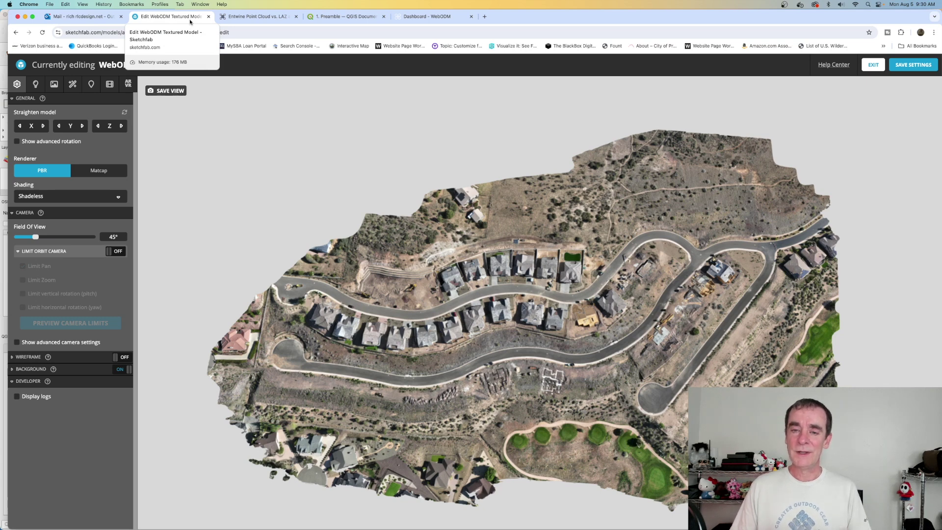
pyautogui.moveTo(563, 285); pyautogui.dragTo(539, 265)
pyautogui.scroll(10, 538, 266)
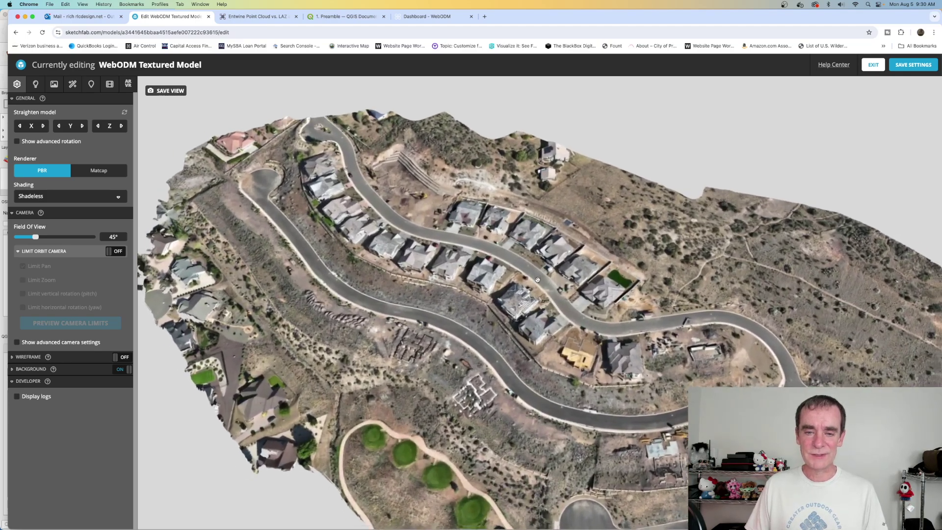
pyautogui.scroll(-5, 537, 279)
pyautogui.scroll(-10, 576, 323)
pyautogui.scroll(10, 600, 380)
# Recheck WebODM's asset list, then open odm_orthophoto.tif in Preview from its Finder folder
pyautogui.click(440, 17)
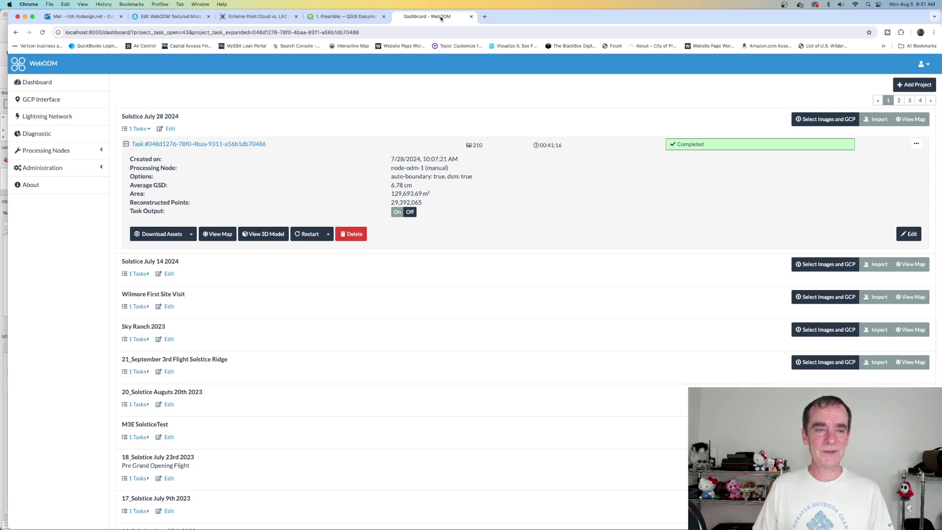
pyautogui.click(192, 234)
pyautogui.press('F4')
pyautogui.press('F3')
pyautogui.click(736, 125)
pyautogui.doubleClick(468, 160)
pyautogui.click(485, 116)
pyautogui.doubleClick(485, 115)
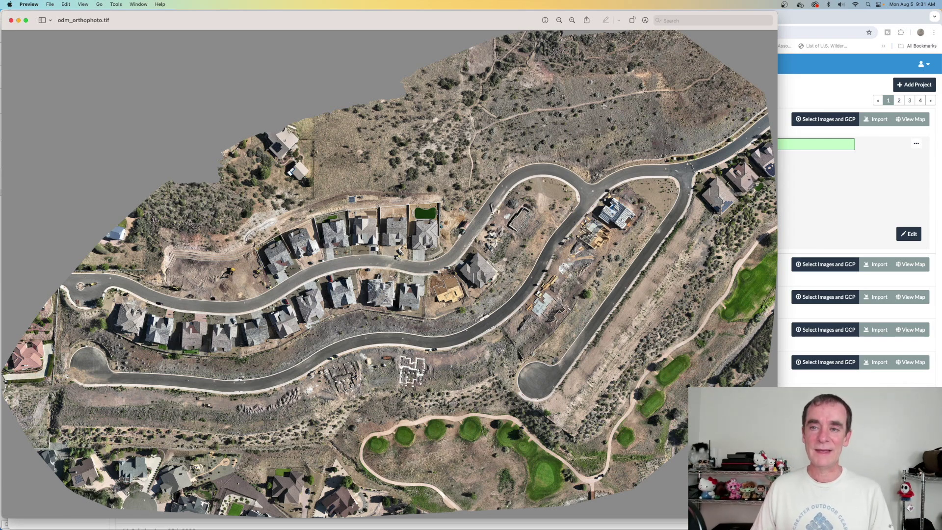
# Browse the 'all' output folders and open entwine_pointcloud's ept-data point tiles, then go back
pyautogui.hotkey('ctrl', 'Up')
pyautogui.click(677, 105)
pyautogui.click(431, 89)
pyautogui.click(467, 175)
pyautogui.click(473, 160)
pyautogui.click(462, 145)
pyautogui.click(469, 124)
pyautogui.doubleClick(483, 124)
pyautogui.doubleClick(463, 123)
pyautogui.click(433, 92)
# Bring QGIS forward and zoom onto the houses under the red point-cloud tile grid
pyautogui.moveTo(673, 521)
pyautogui.click(609, 512)
pyautogui.scroll(2, 583, 253)
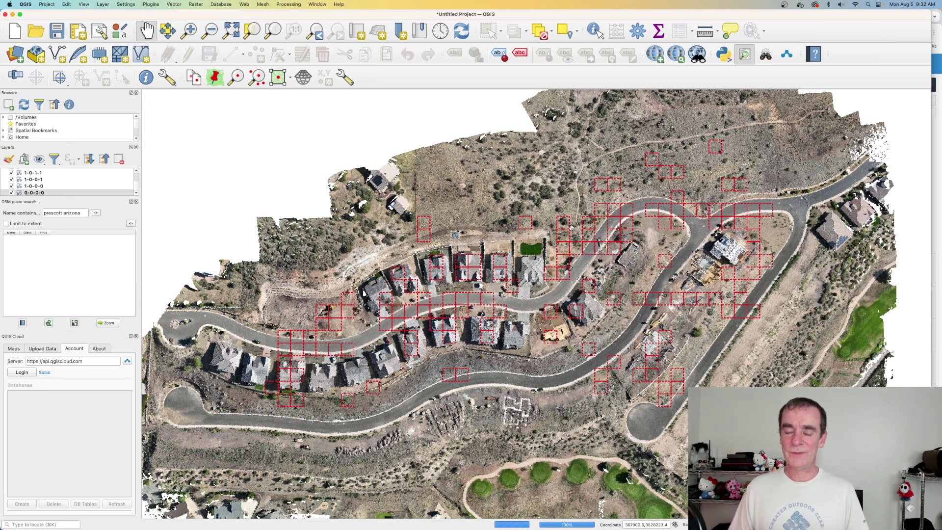
pyautogui.hotkey('ctrl', 'Up')
# Open report.pdf from the odm_report folder in Preview
pyautogui.click(668, 105)
pyautogui.click(432, 90)
pyautogui.doubleClick(461, 167)
pyautogui.doubleClick(466, 116)
# Scroll to the Survey Data page and GPS/GCP/3D error tables, then quit Preview
pyautogui.scroll(-5, 122, 140)
pyautogui.scroll(-5, 122, 141)
pyautogui.scroll(-8, 122, 141)
pyautogui.scroll(-8, 145, 148)
pyautogui.scroll(-6, 146, 148)
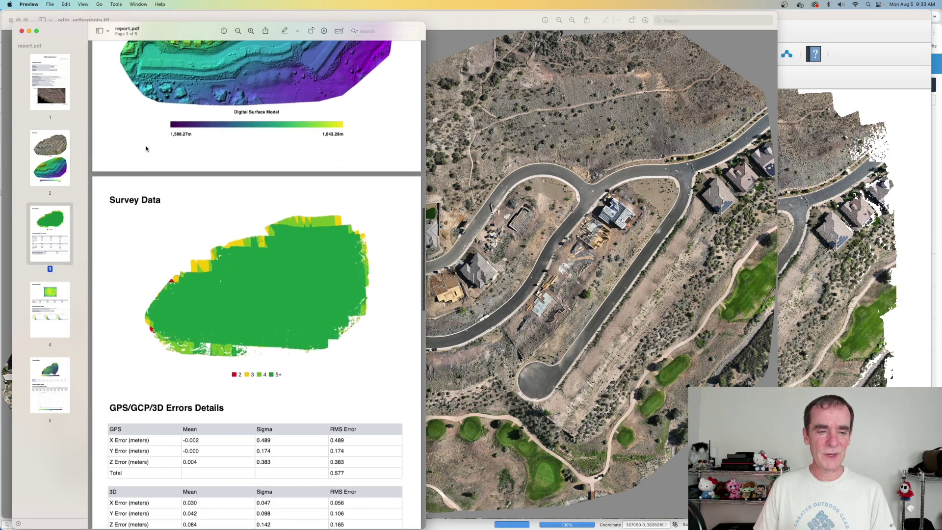
pyautogui.scroll(-1, 287, 289)
pyautogui.click(31, 3)
pyautogui.click(43, 81)
# Bring WebODM forward and view the task's orthophoto map with Base Maps set to None
pyautogui.hotkey('ctrl', 'Up')
pyautogui.click(363, 131)
pyautogui.click(224, 236)
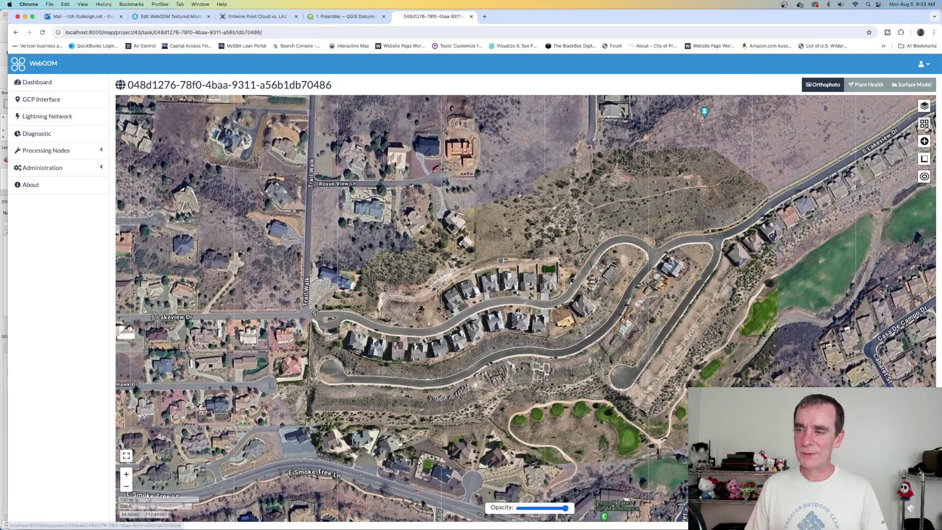
pyautogui.click(925, 126)
pyautogui.click(791, 185)
pyautogui.scroll(4, 587, 292)
# Switch the map from Plant Health to the Surface Model layer and zoom around it
pyautogui.click(872, 84)
pyautogui.click(904, 87)
pyautogui.scroll(-2, 677, 161)
pyautogui.scroll(1, 677, 161)
pyautogui.scroll(-1, 617, 157)
pyautogui.scroll(-1, 616, 158)
pyautogui.moveTo(563, 226); pyautogui.dragTo(559, 229)
# From the Dashboard, expand the Solstice July 28 2024 task, list its assets, and launch View 3D Model
pyautogui.click(42, 83)
pyautogui.click(138, 129)
pyautogui.click(145, 145)
pyautogui.click(190, 235)
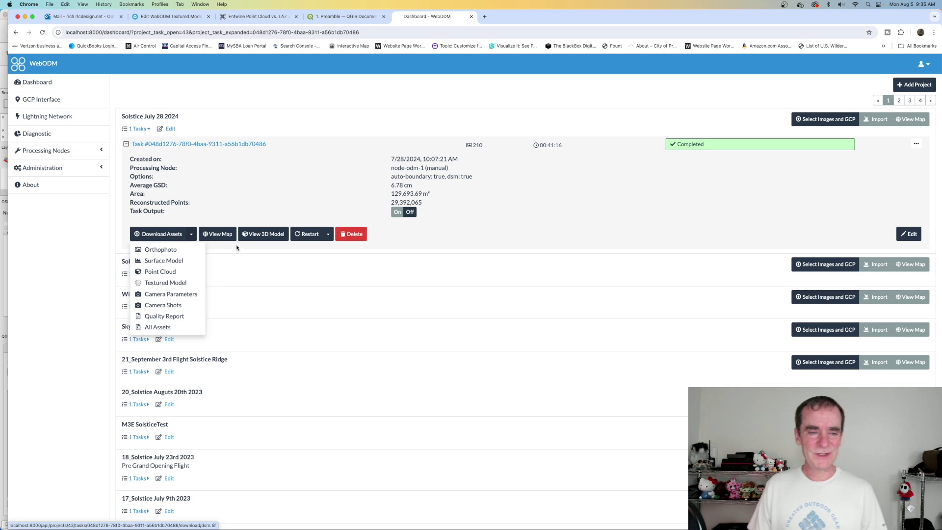
pyautogui.click(263, 235)
# Tick Show Model under Textured Model, then rotate and zoom the textured neighbourhood
pyautogui.moveTo(624, 382); pyautogui.dragTo(609, 375)
pyautogui.click(170, 109)
pyautogui.click(144, 127)
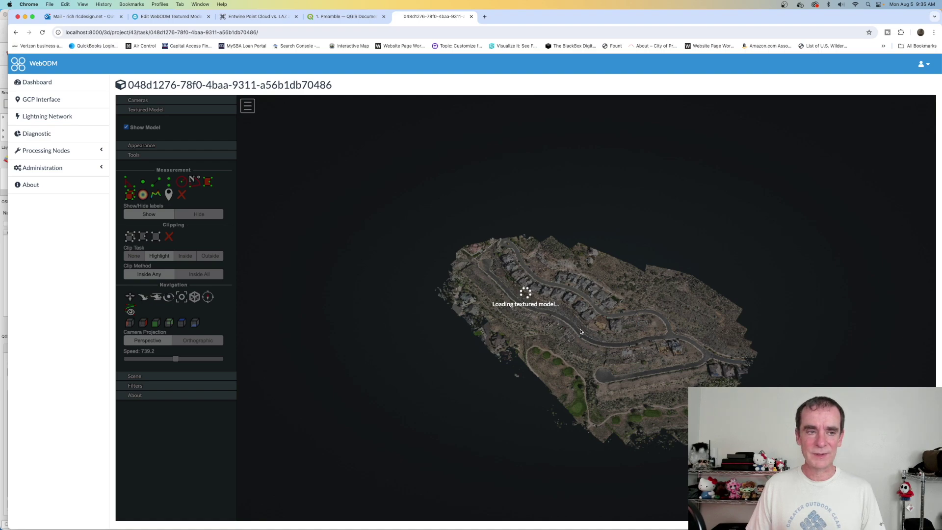
pyautogui.scroll(5, 584, 322)
pyautogui.scroll(-5, 564, 323)
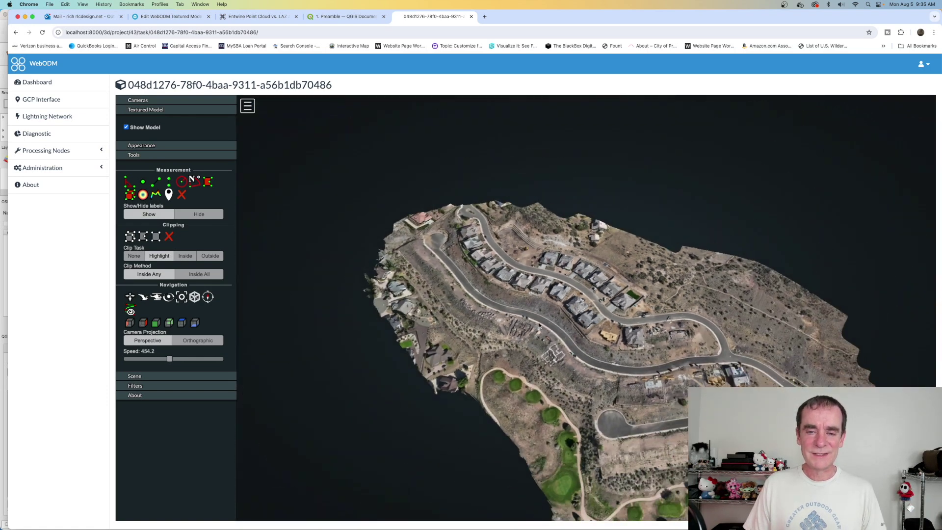
pyautogui.moveTo(539, 325); pyautogui.dragTo(577, 327)
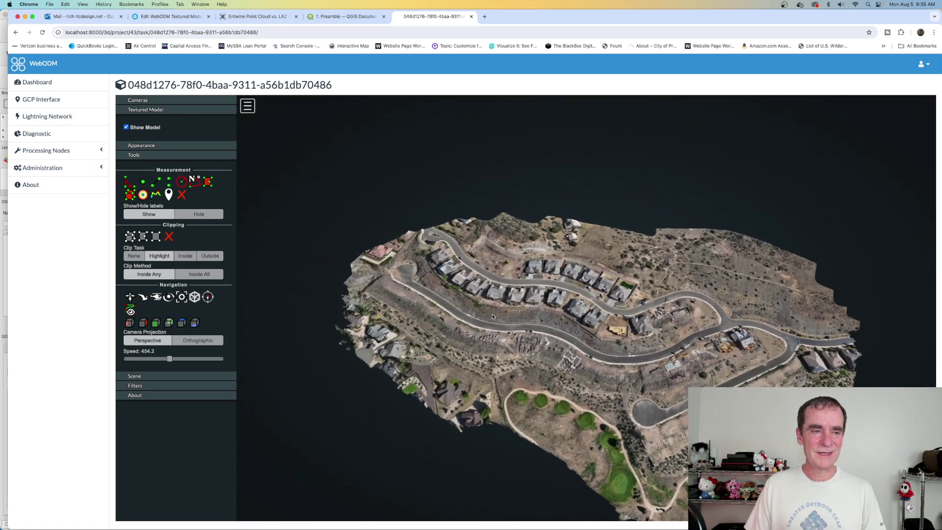
# Show the drone's camera positions as blue markers and zoom in toward the houses
pyautogui.click(167, 102)
pyautogui.scroll(5, 559, 314)
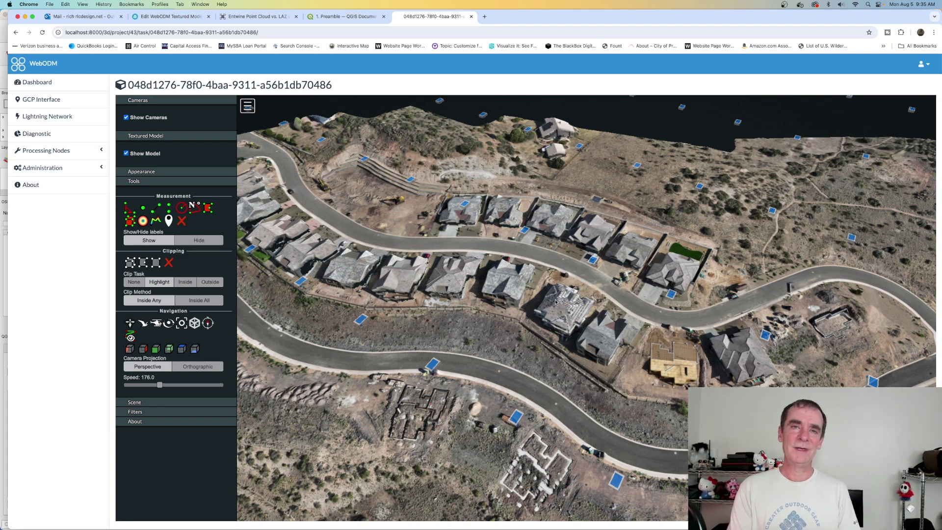